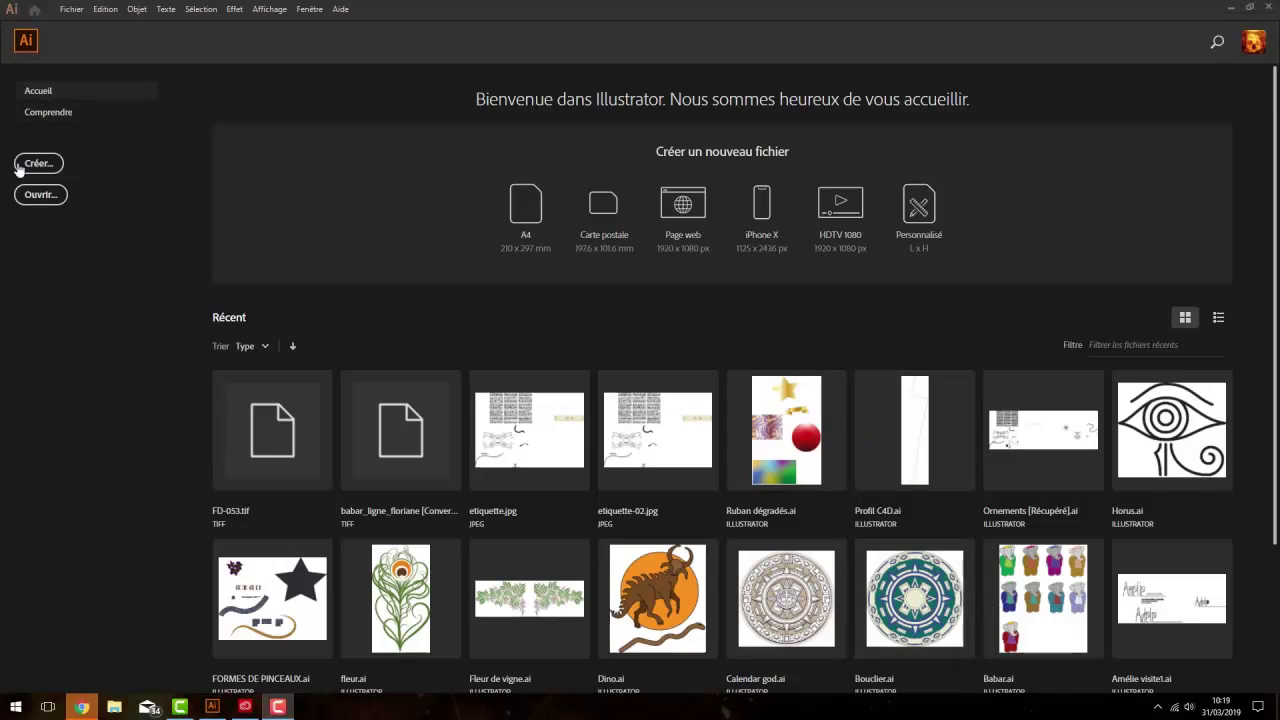
Start a new document and show the Impression presets
{"action": "left_click", "coordinate": [71, 10]}
{"action": "left_click", "coordinate": [96, 24]}
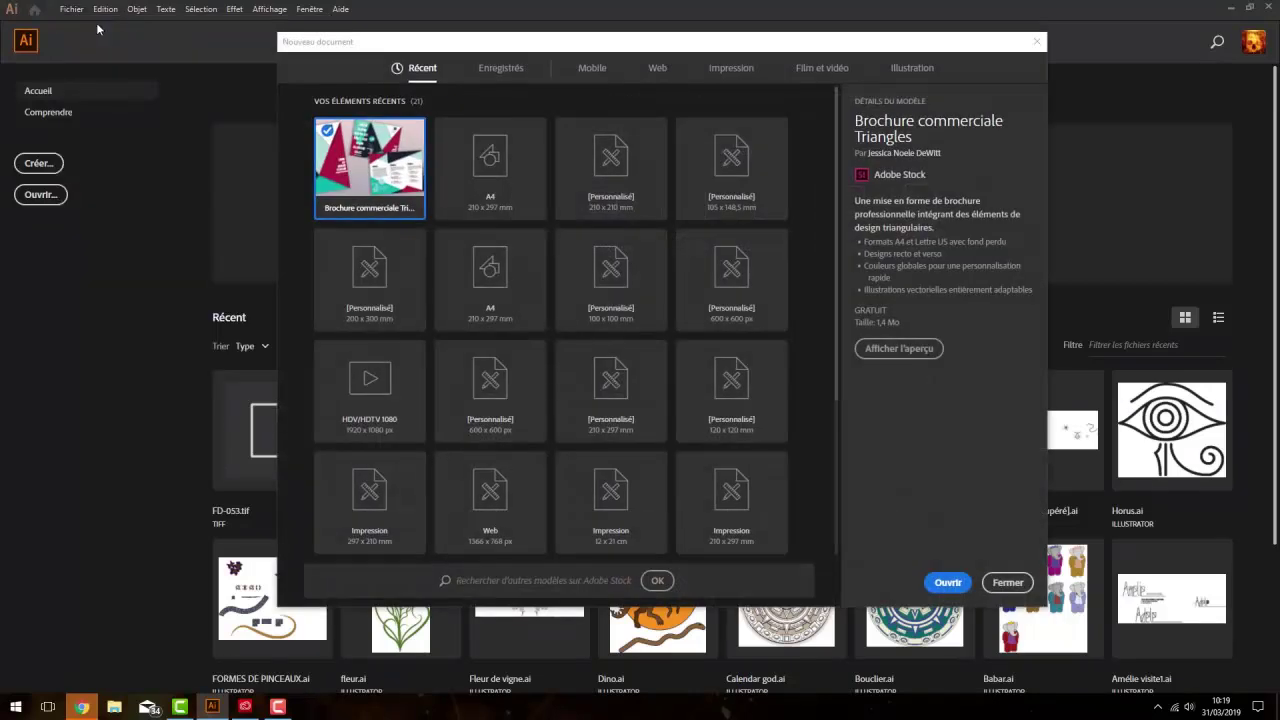
{"action": "left_click", "coordinate": [730, 70]}
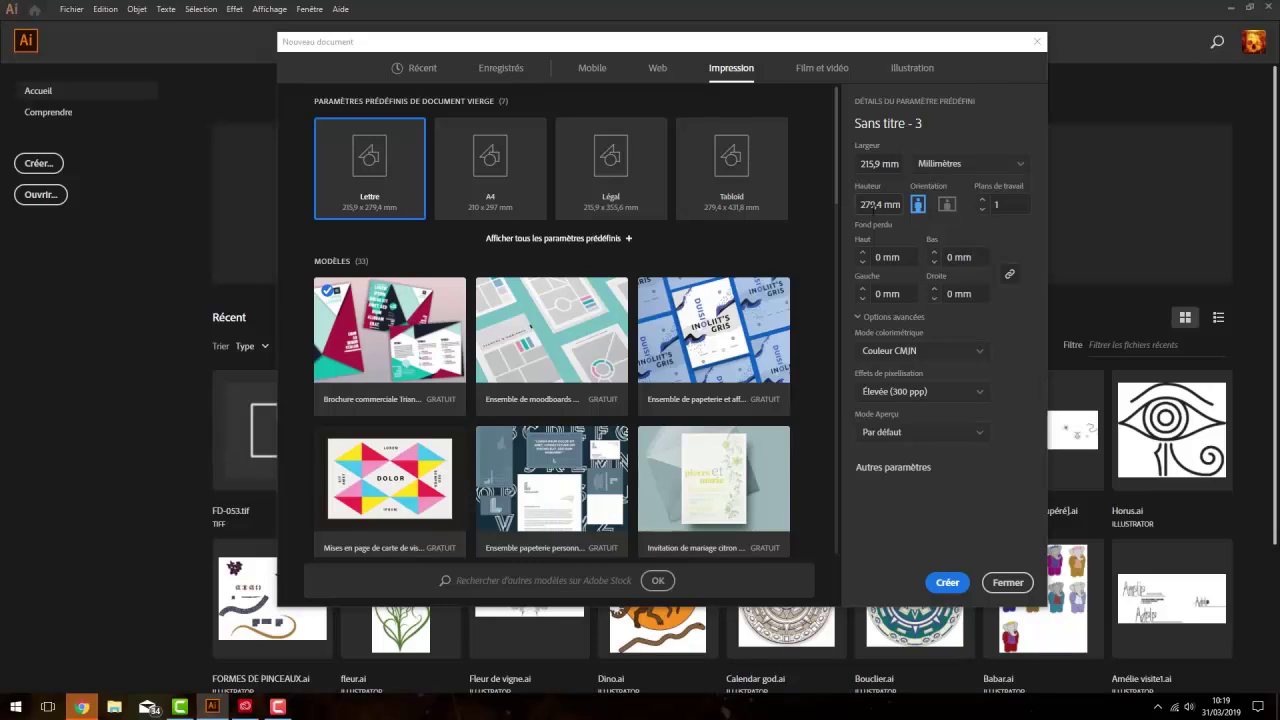
Set the new document's width and height to 120 mm each, keeping millimetres as the unit and portrait orientation
{"action": "left_click", "coordinate": [958, 168]}
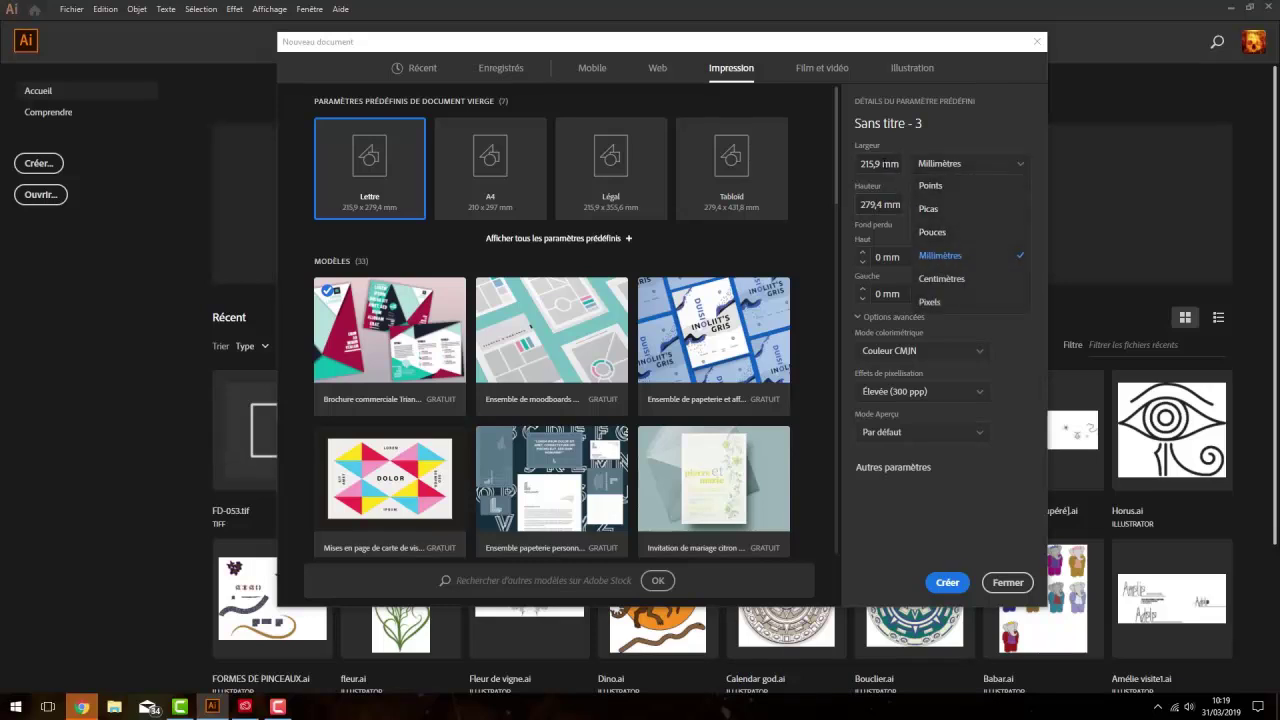
{"action": "key", "text": "Escape"}
{"action": "type", "text": "120"}
{"action": "key", "text": "Tab"}
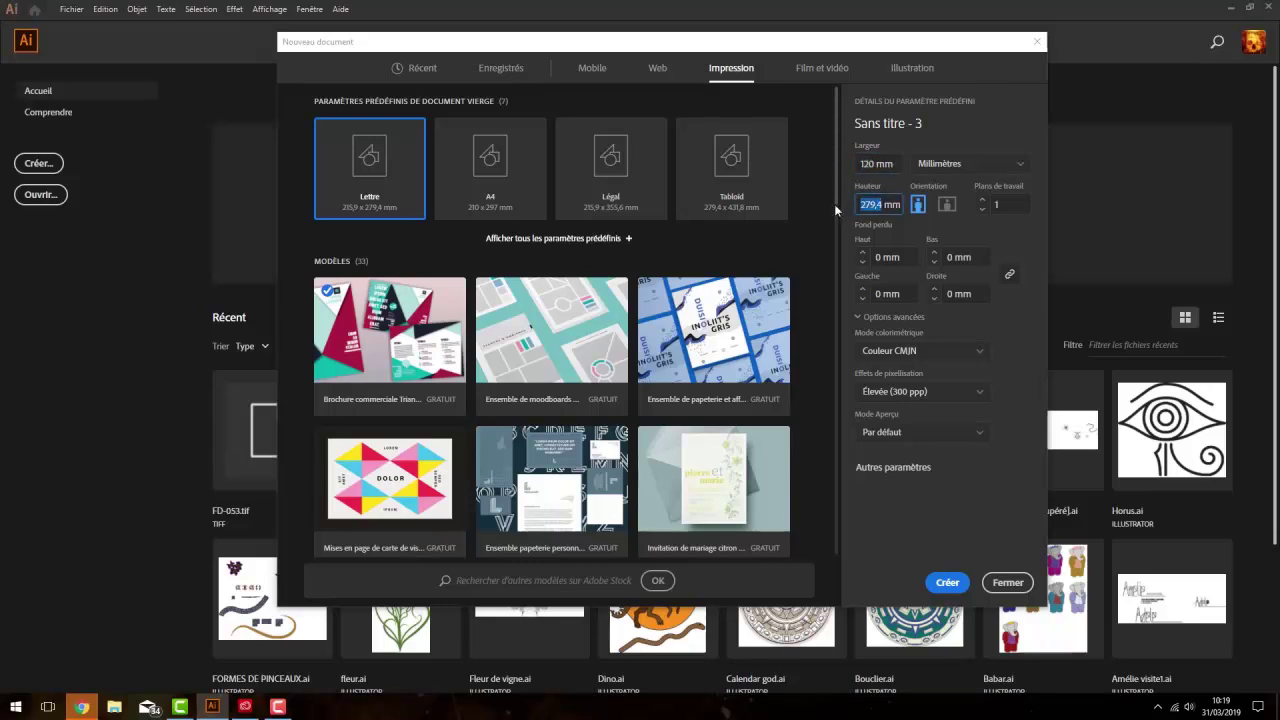
{"action": "type", "text": "120"}
{"action": "left_click", "coordinate": [946, 205]}
{"action": "left_click", "coordinate": [918, 206]}
Set the number of artboards to 2 and the linked bleed to 5 mm on all sides
{"action": "left_click", "coordinate": [1003, 204]}
{"action": "type", "text": "2"}
{"action": "key", "text": "Tab"}
{"action": "type", "text": "5"}
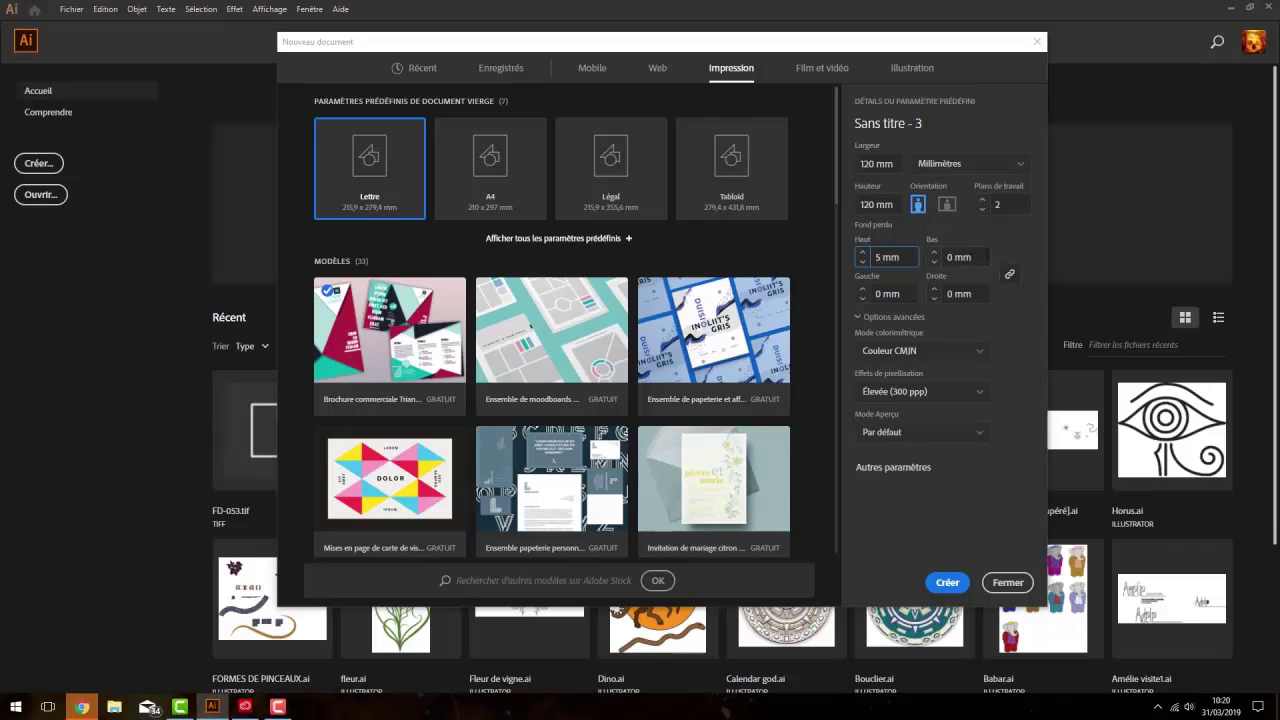
{"action": "key", "text": "Tab"}
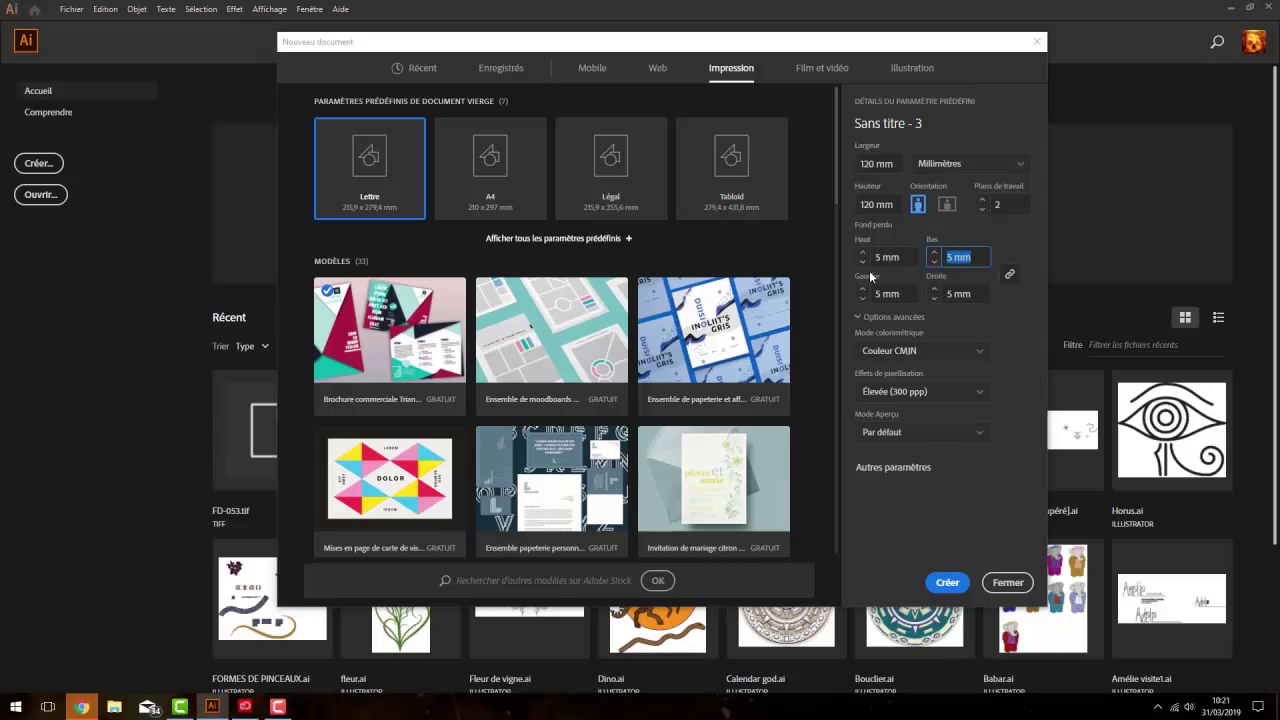
Unlink the bleed values and raise only the top bleed to 10 mm
{"action": "left_click", "coordinate": [1010, 276]}
{"action": "left_click", "coordinate": [862, 252]}
{"action": "left_click", "coordinate": [862, 252]}
{"action": "left_click", "coordinate": [862, 252]}
{"action": "left_click", "coordinate": [862, 252]}
{"action": "left_click", "coordinate": [862, 252]}
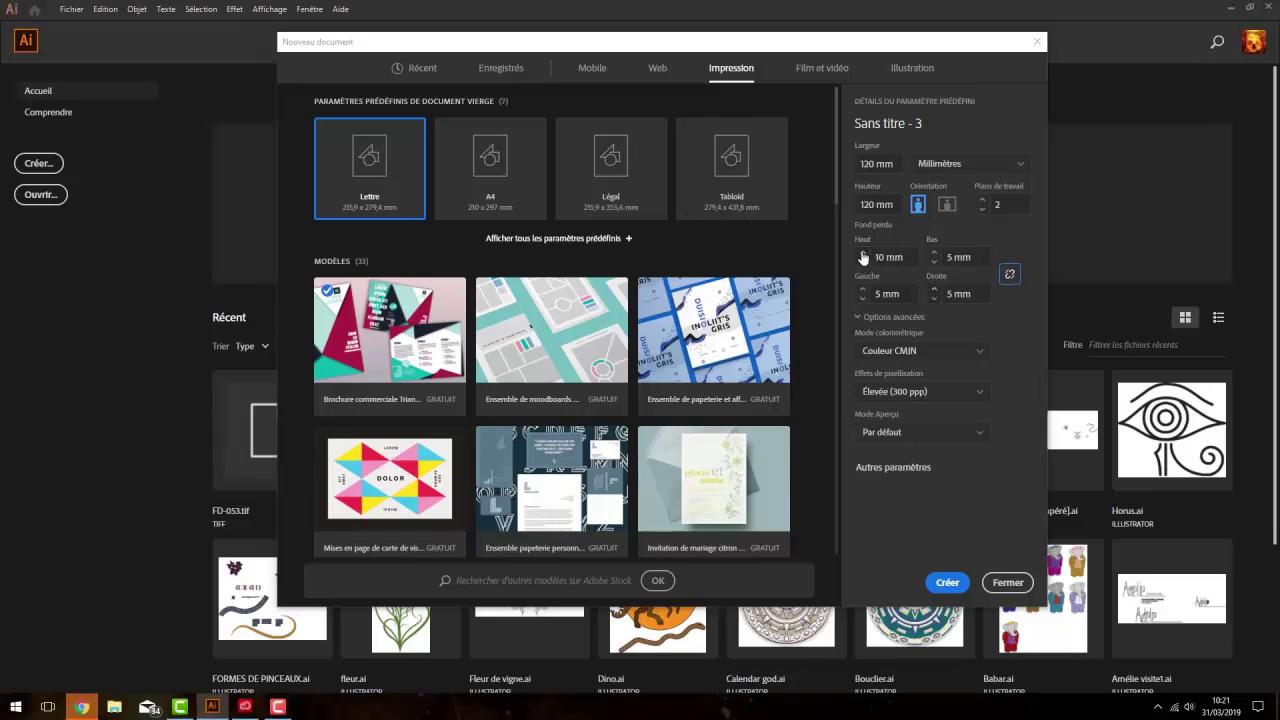
Bring the top bleed back to 5 mm and relink the four bleed values
{"action": "left_click", "coordinate": [863, 265]}
{"action": "left_click", "coordinate": [863, 265]}
{"action": "left_click", "coordinate": [863, 265]}
{"action": "left_click", "coordinate": [863, 265]}
{"action": "left_click", "coordinate": [864, 266]}
{"action": "left_click", "coordinate": [1011, 279]}
{"action": "left_click", "coordinate": [857, 318]}
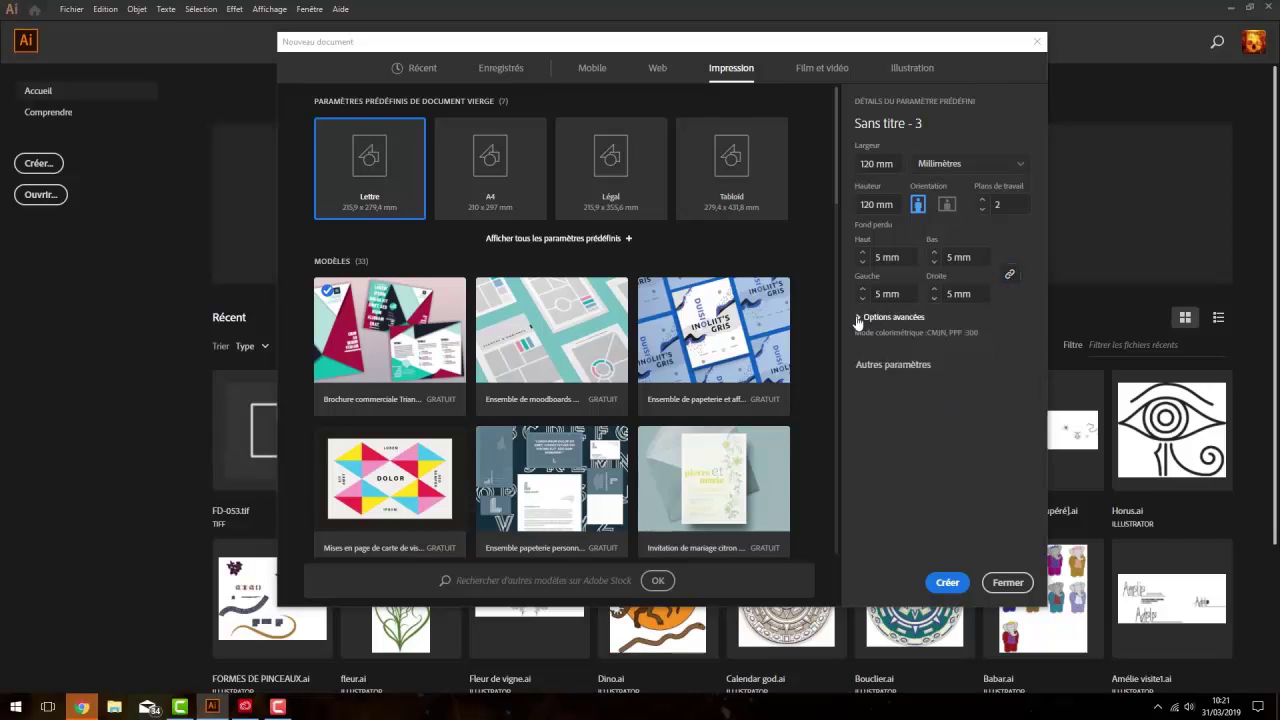
{"action": "left_click", "coordinate": [857, 318]}
{"action": "left_click", "coordinate": [857, 318]}
{"action": "left_click", "coordinate": [858, 318]}
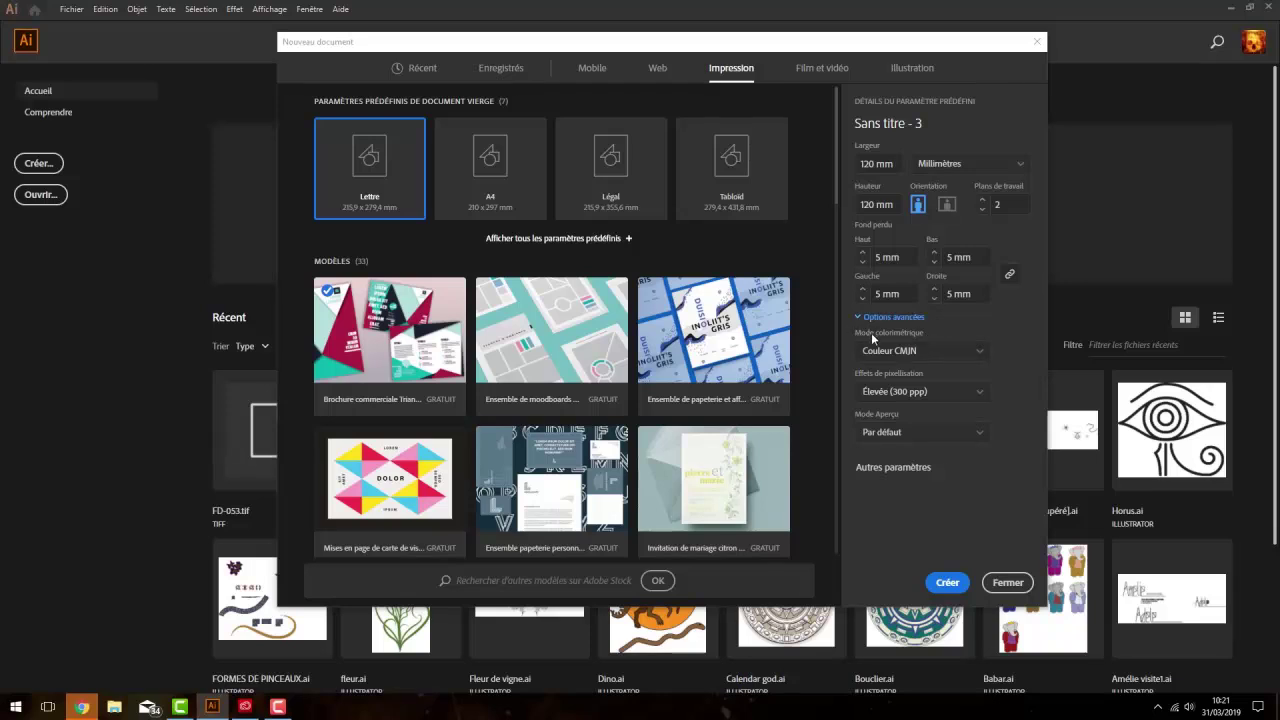
Choose Couleur CMJN as the colour mode and Élevée (300 ppp) for the raster effects
{"action": "left_click", "coordinate": [981, 355]}
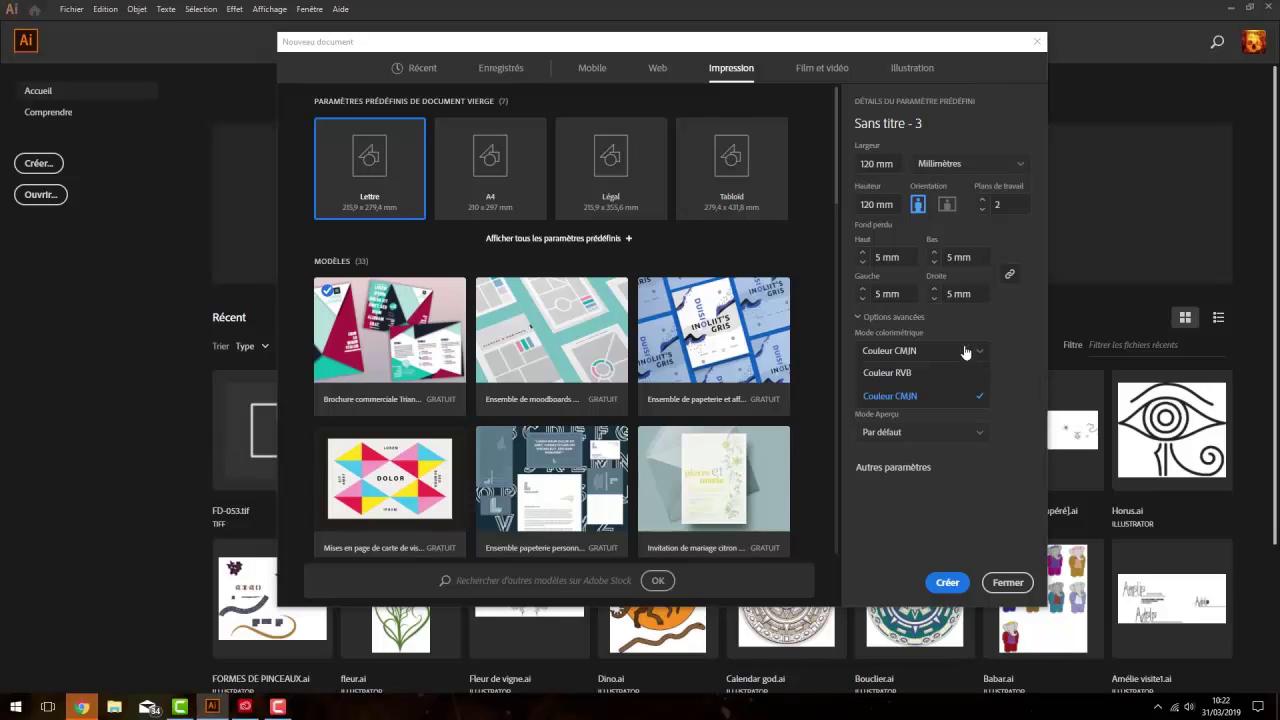
{"action": "left_click", "coordinate": [906, 398]}
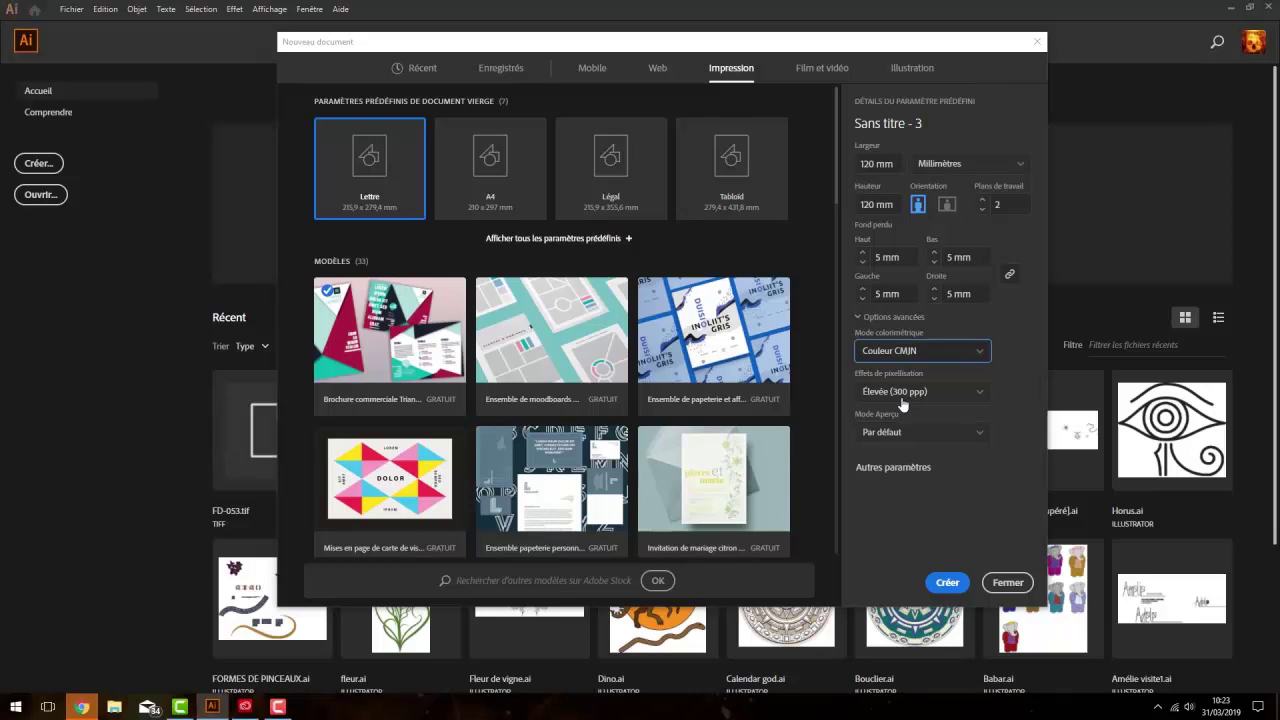
{"action": "left_click", "coordinate": [978, 395]}
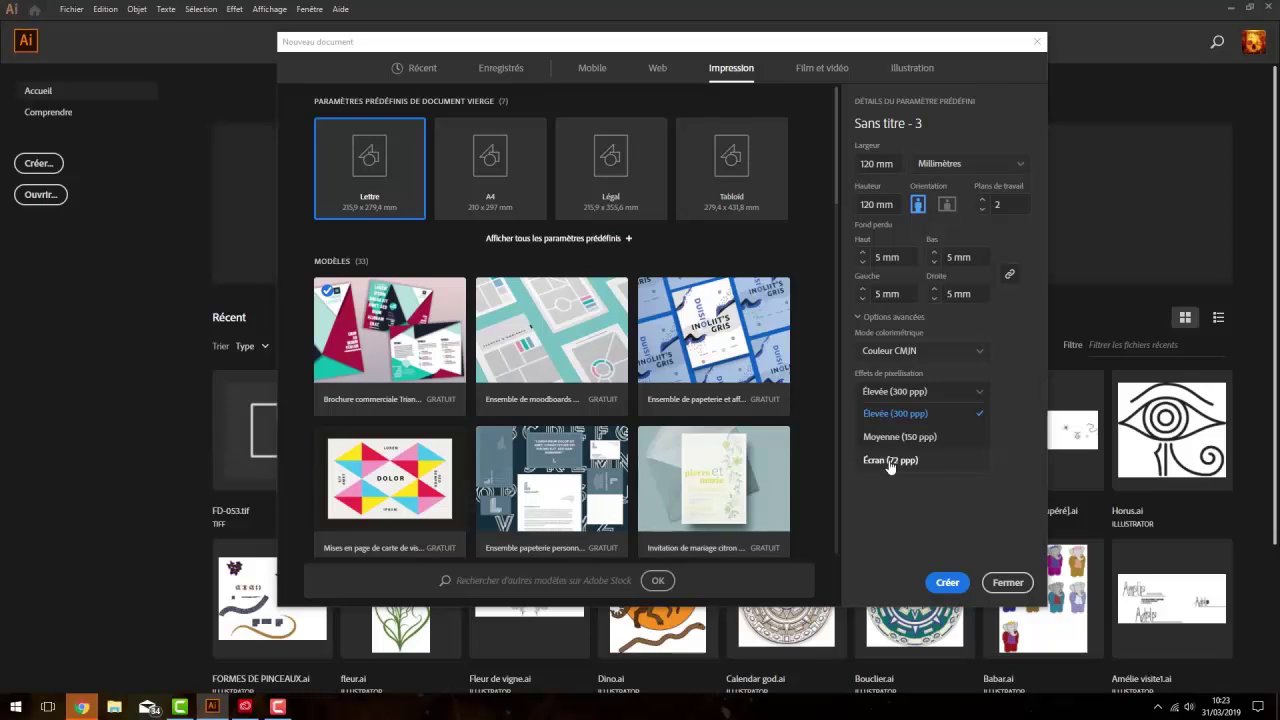
{"action": "left_click", "coordinate": [884, 414]}
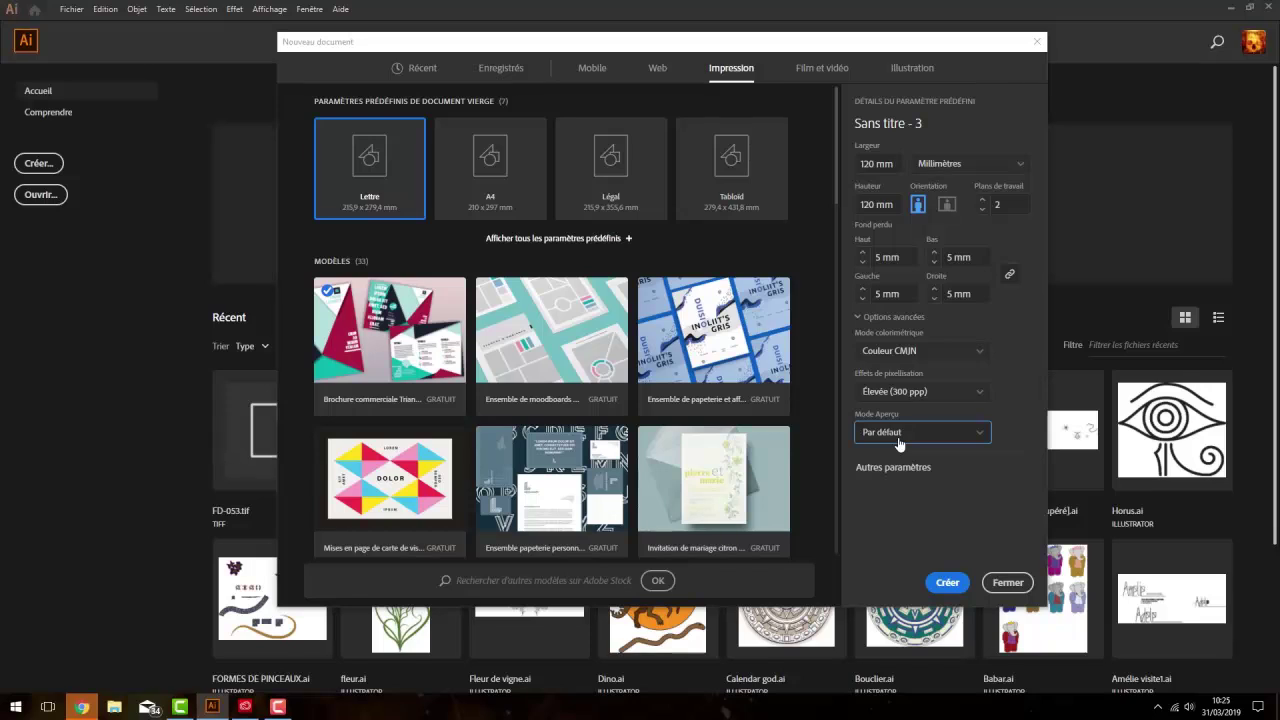
Choose Par défaut as the preview mode and create the document
{"action": "left_click", "coordinate": [912, 432]}
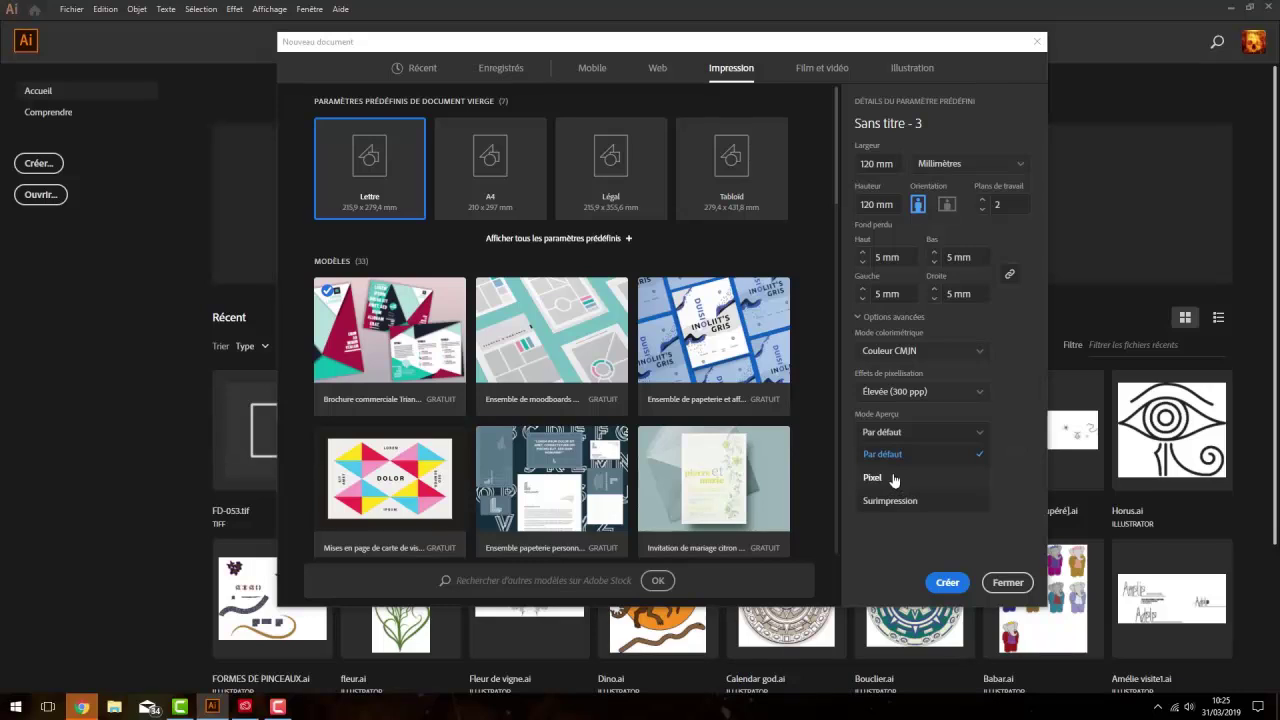
{"action": "left_click", "coordinate": [894, 456]}
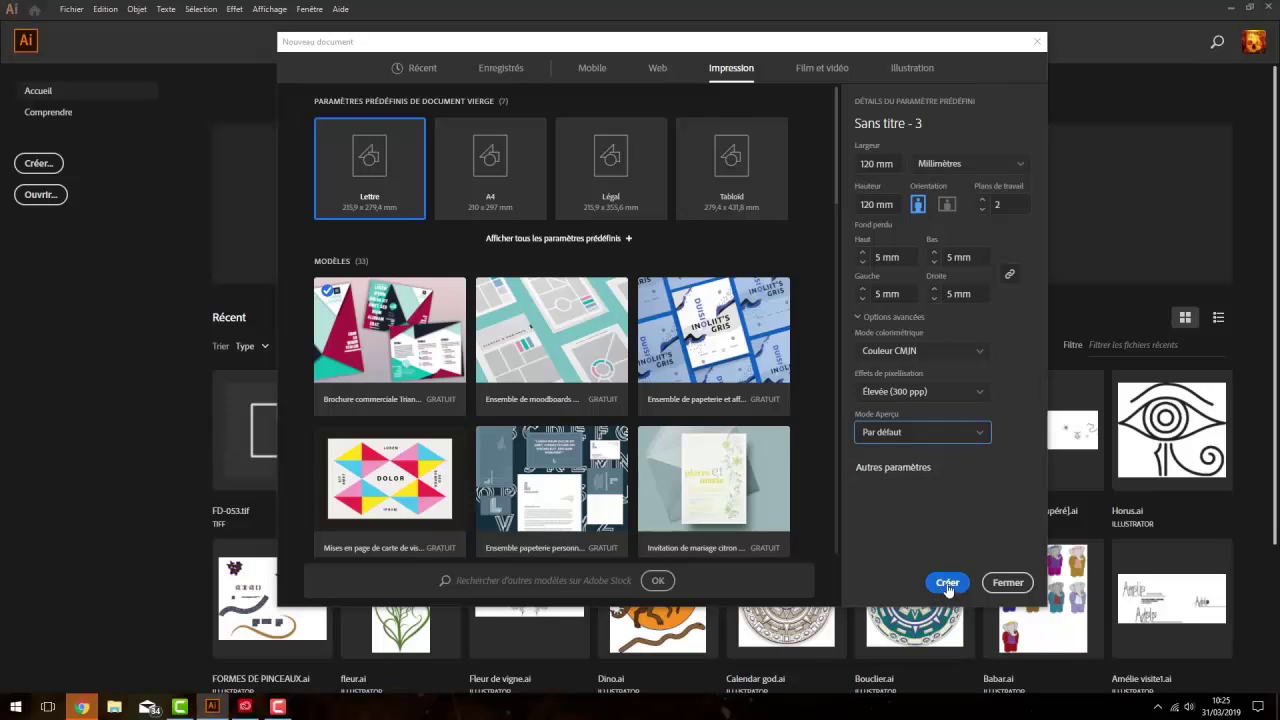
{"action": "left_click", "coordinate": [947, 584]}
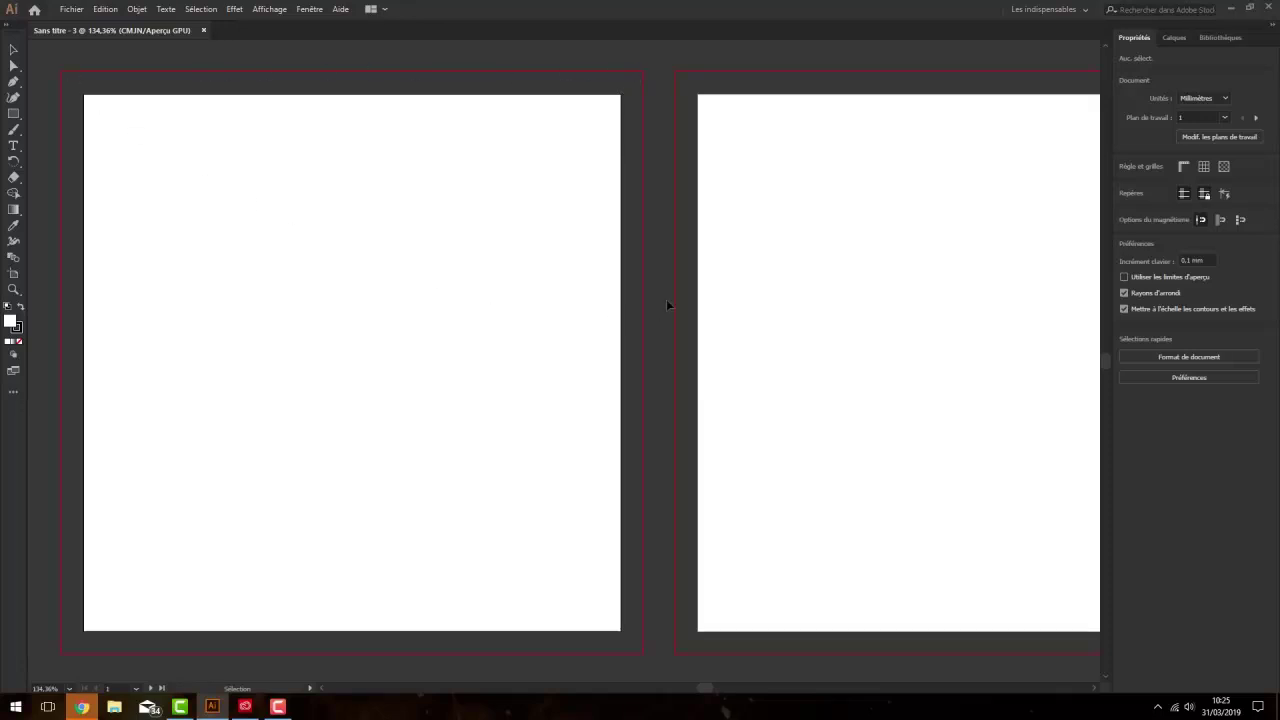
{"action": "key", "text": "space"}
{"action": "left_click_drag", "start_coordinate": [840, 374], "coordinate": [641, 370]}
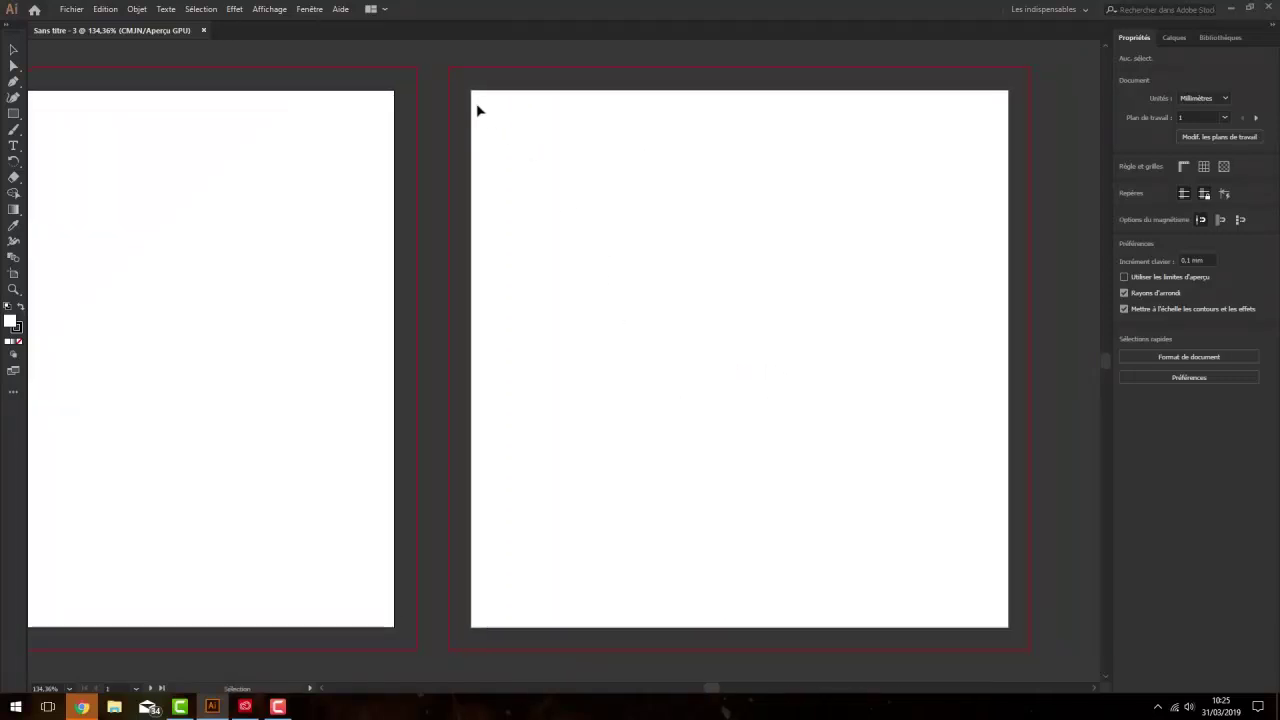